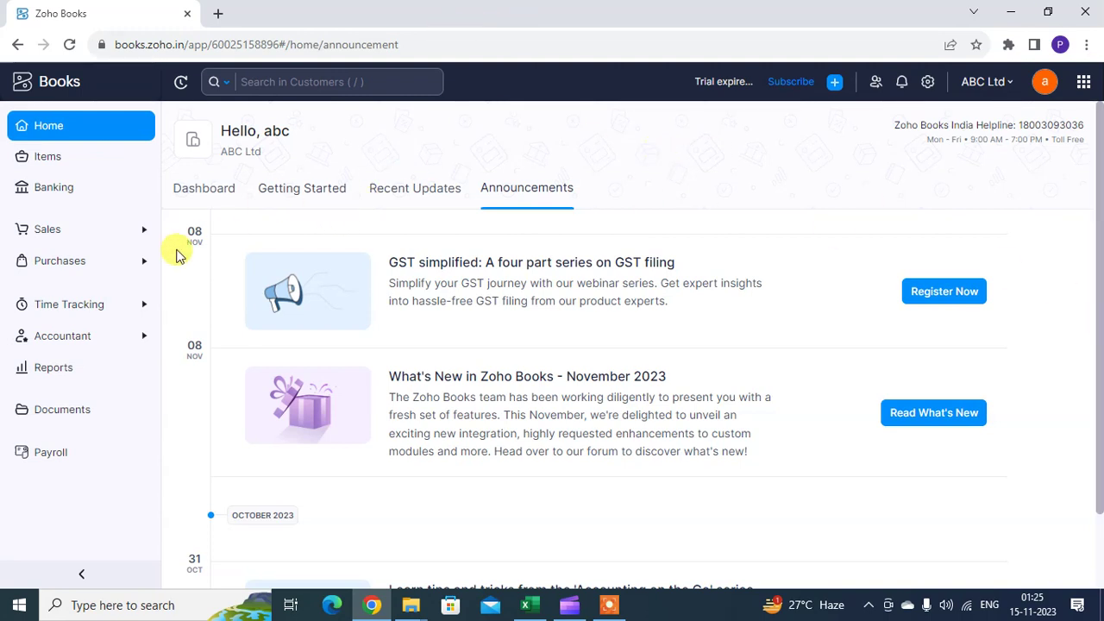
- Start a new sales quote and choose Lata Hotel as its customer
left_click(142, 233)
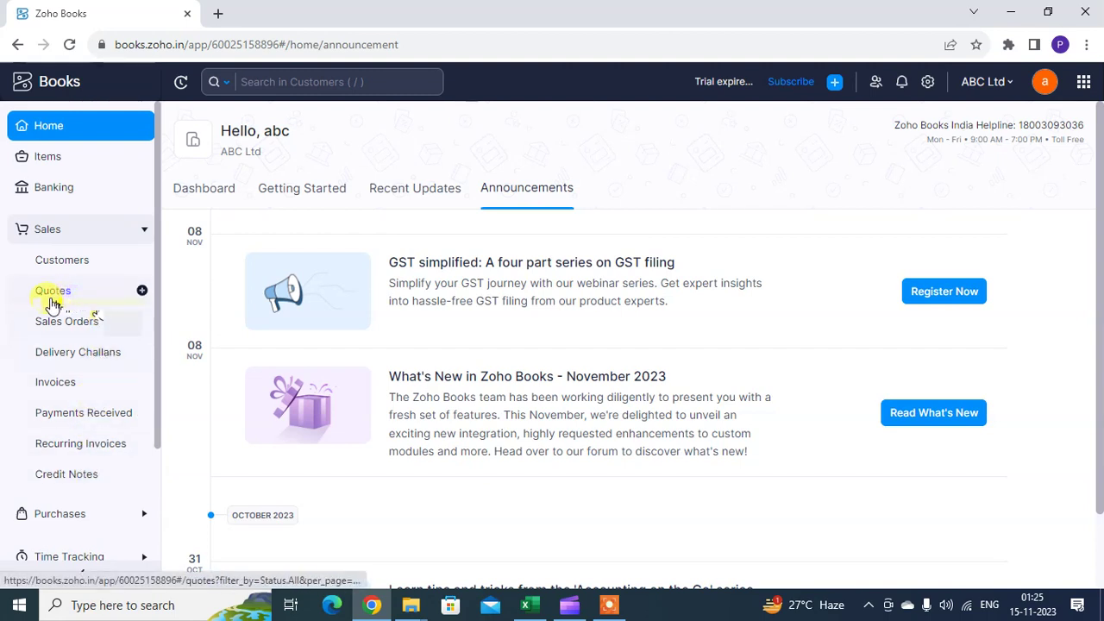
left_click(142, 292)
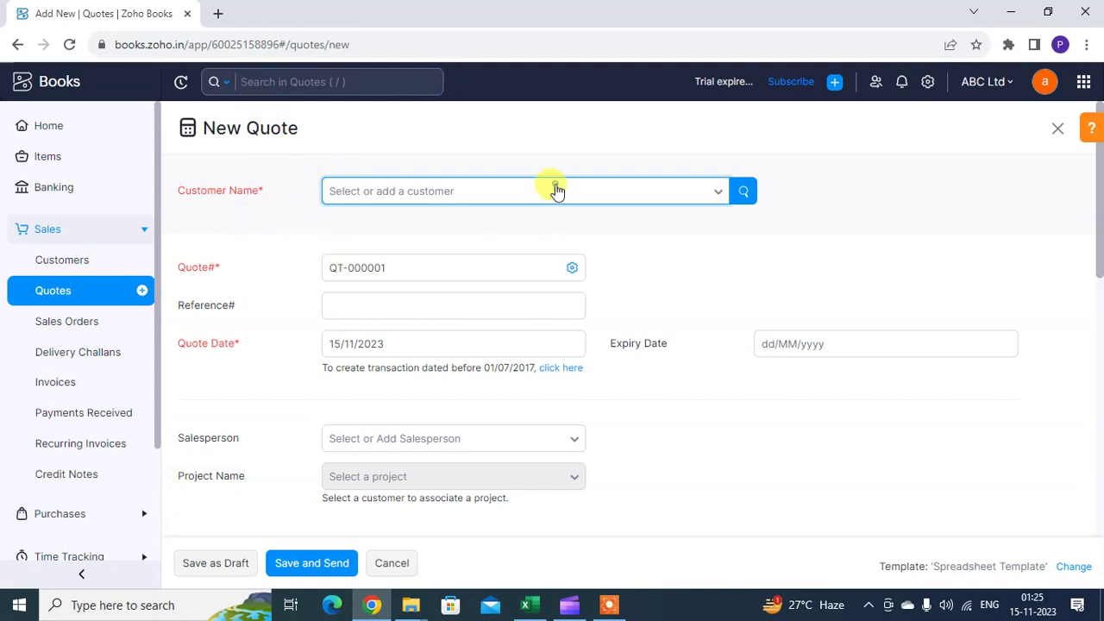
left_click(556, 190)
left_click(555, 189)
scroll(671, 177, "down", 3)
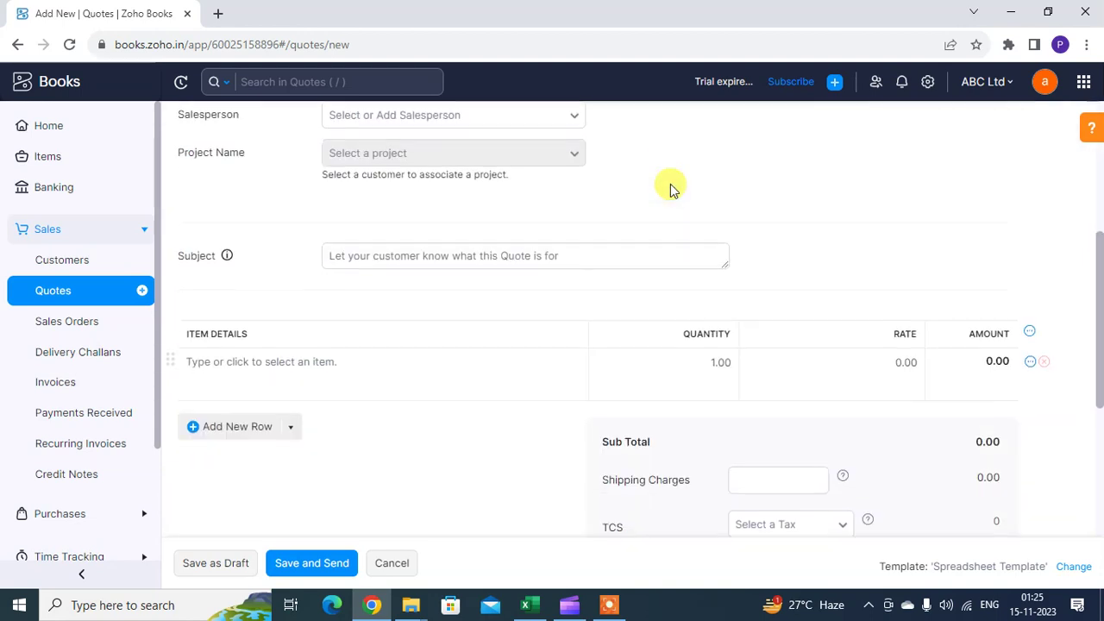
scroll(668, 187, "up", 3)
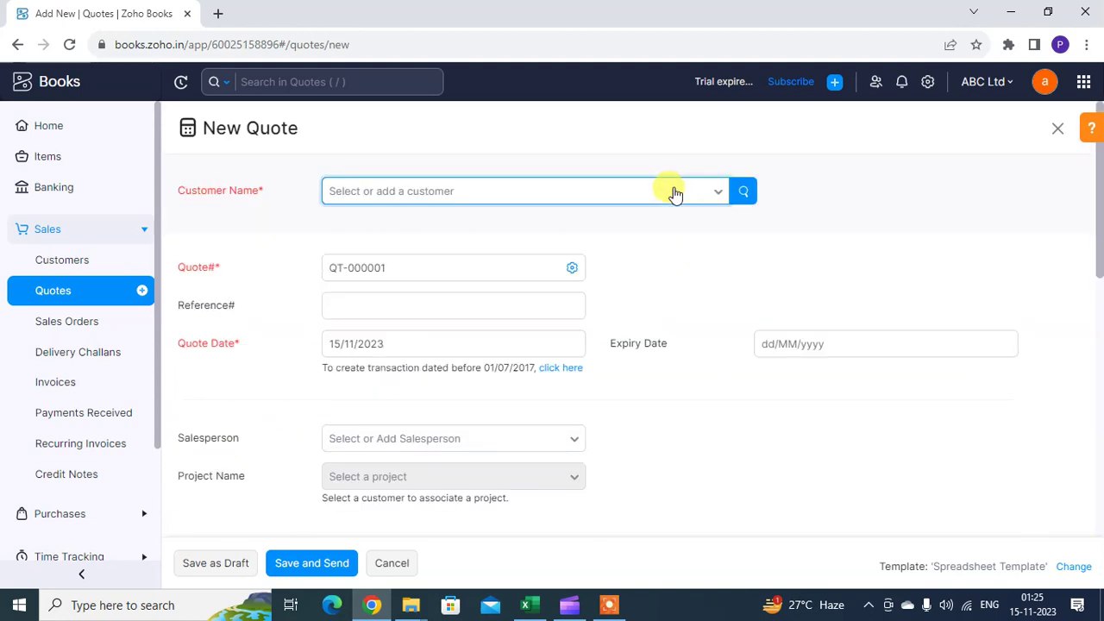
left_click(703, 198)
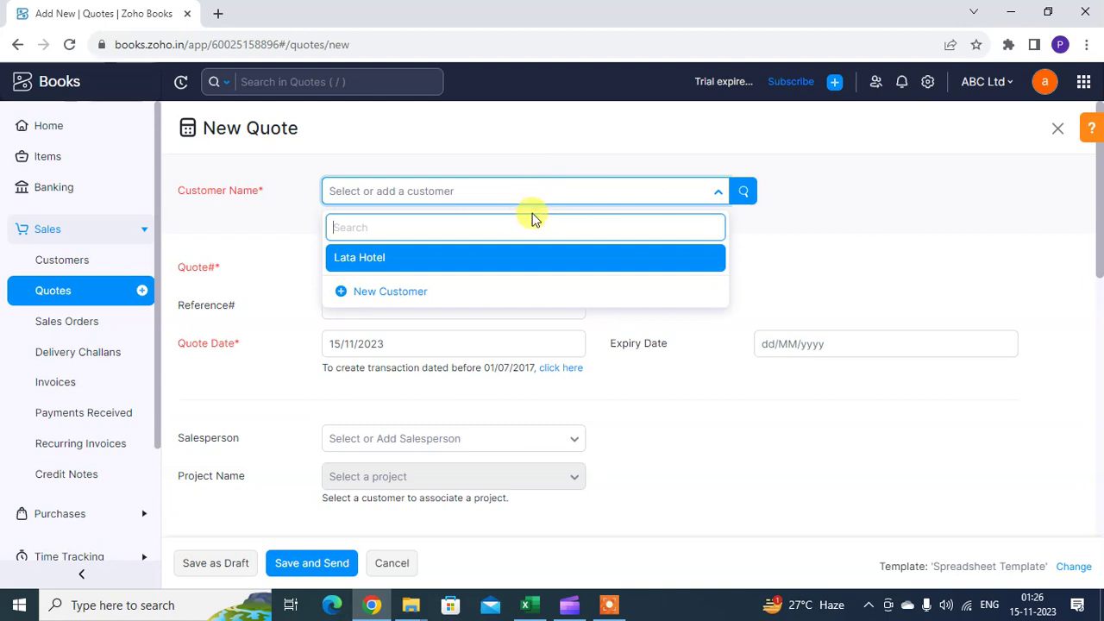
left_click(432, 260)
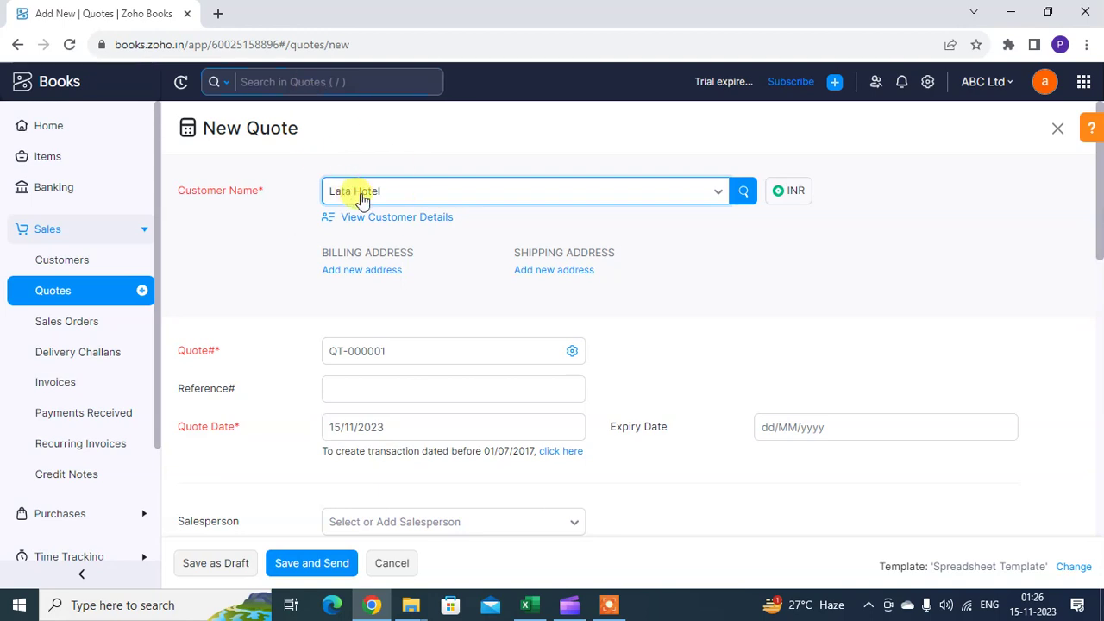
- Review the selected customer's contact details and billing and shipping addresses, and close the details
scroll(426, 296, "down", 1)
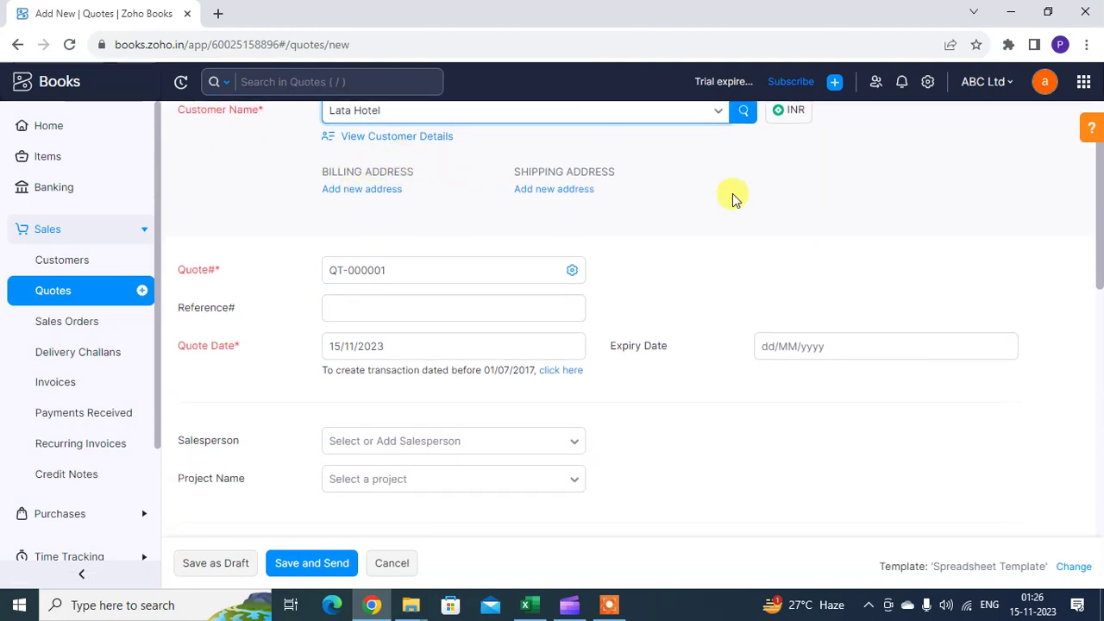
scroll(532, 308, "up", 1)
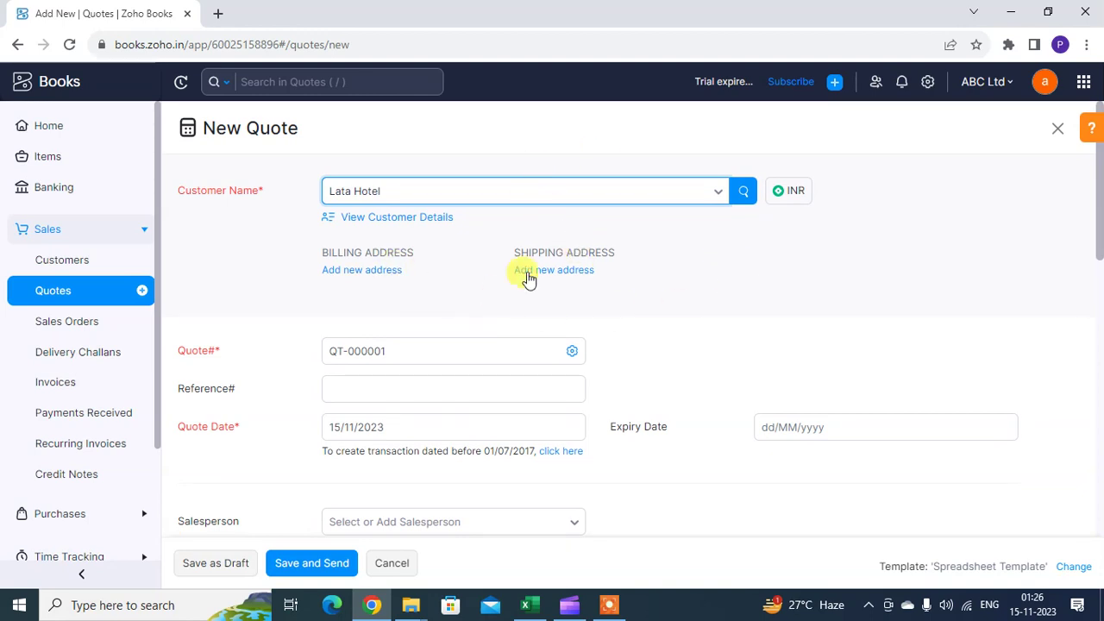
left_click(424, 217)
scroll(845, 384, "down", 3)
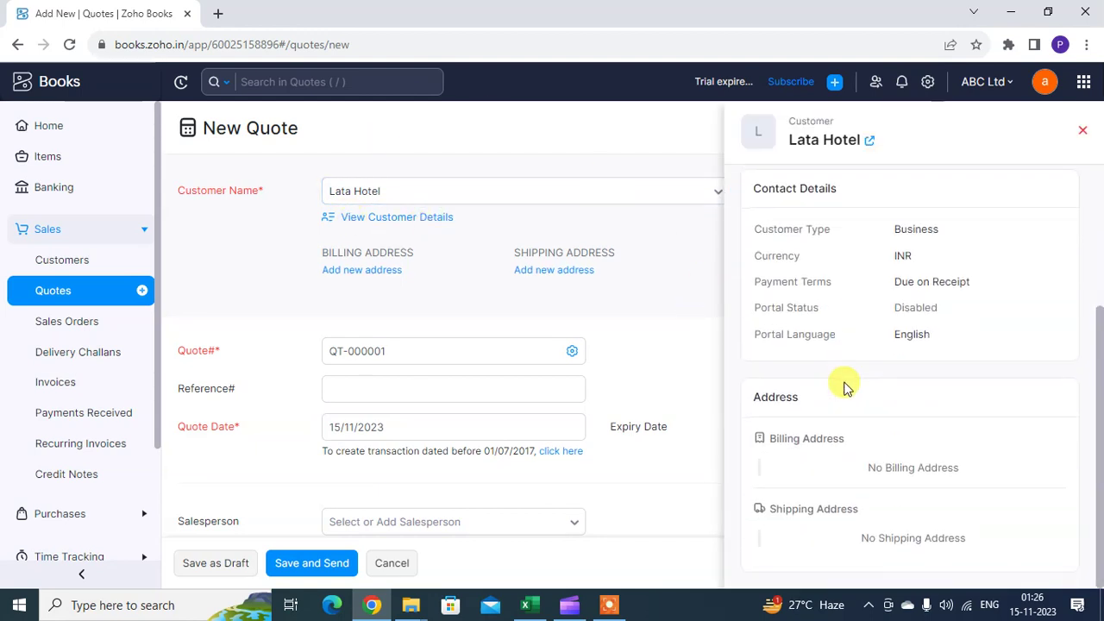
scroll(845, 376, "up", 3)
scroll(862, 388, "down", 3)
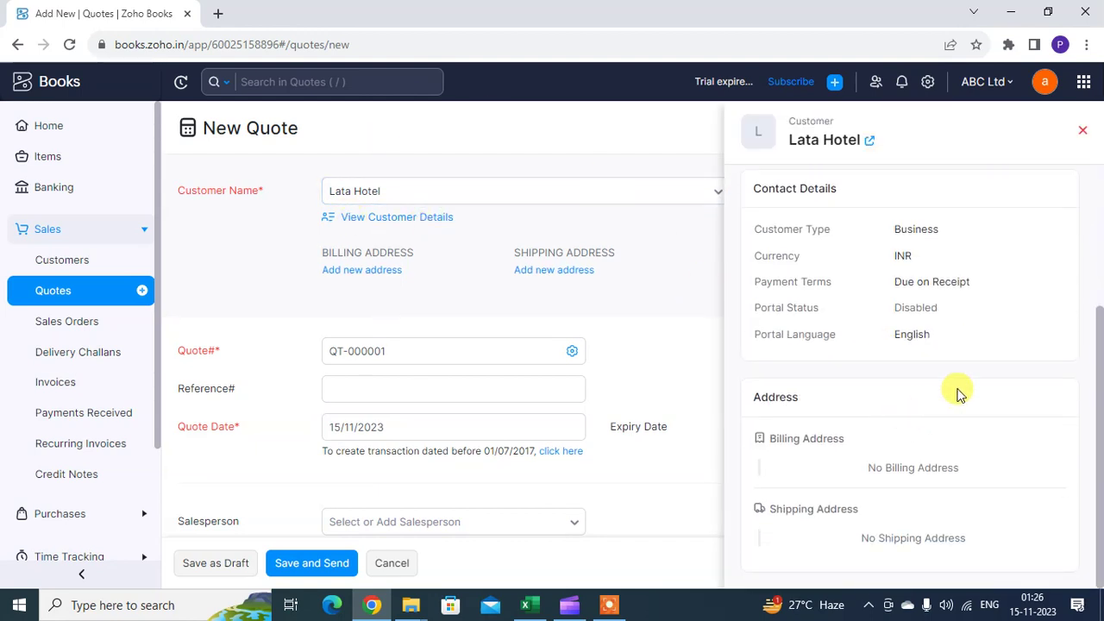
scroll(957, 389, "up", 3)
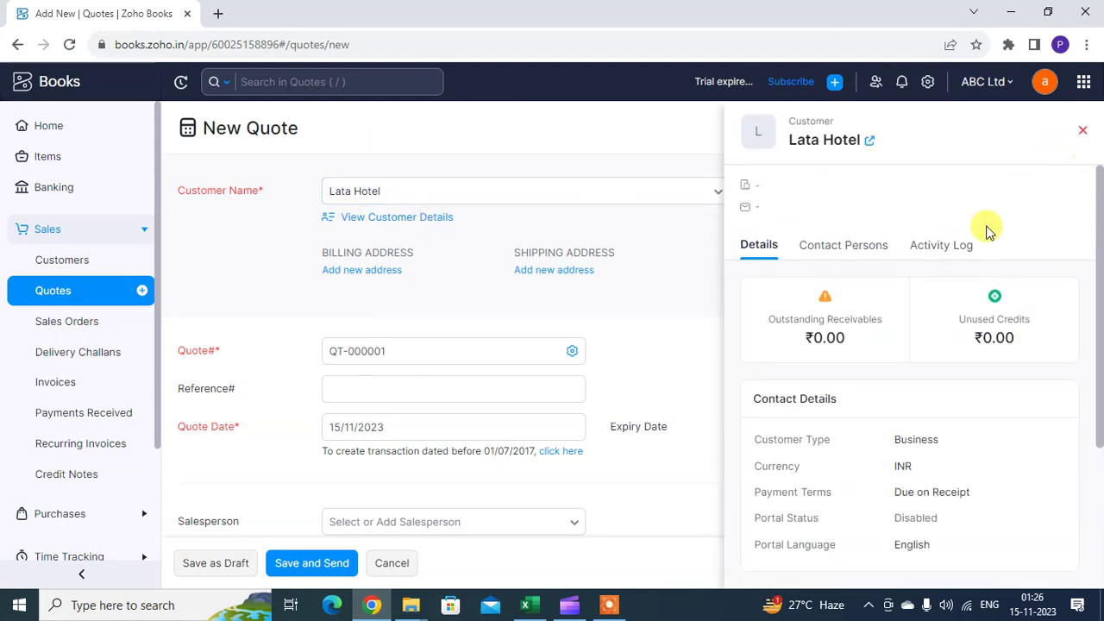
left_click(1082, 131)
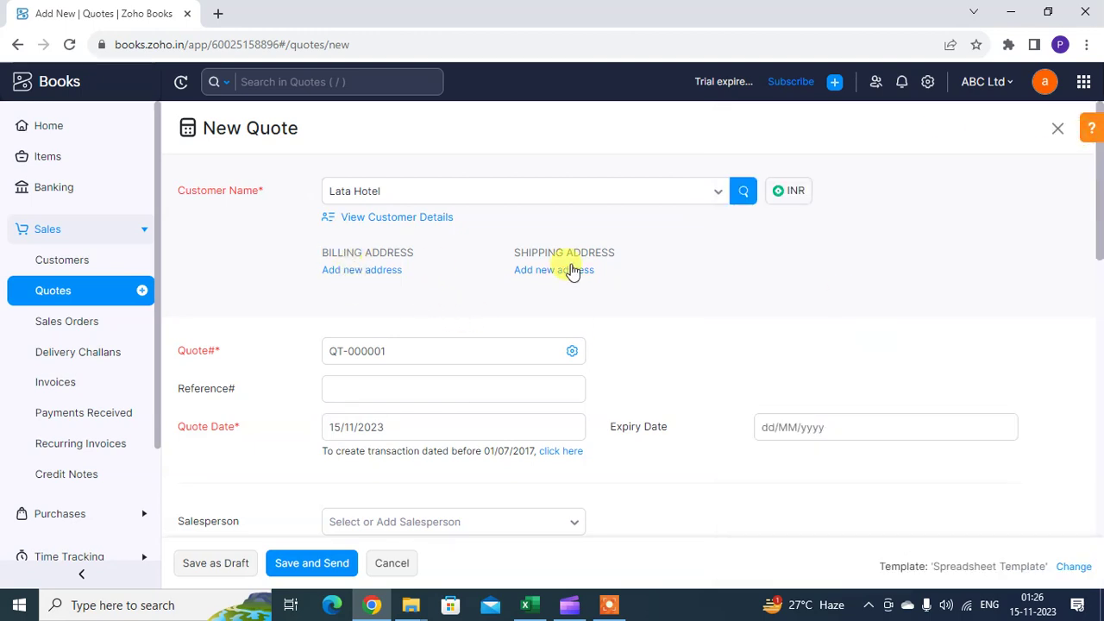
- Keep quote numbers auto-generated with prefix QT- and next number 000001, and save the numbering settings
left_click_drag(483, 358, 353, 365)
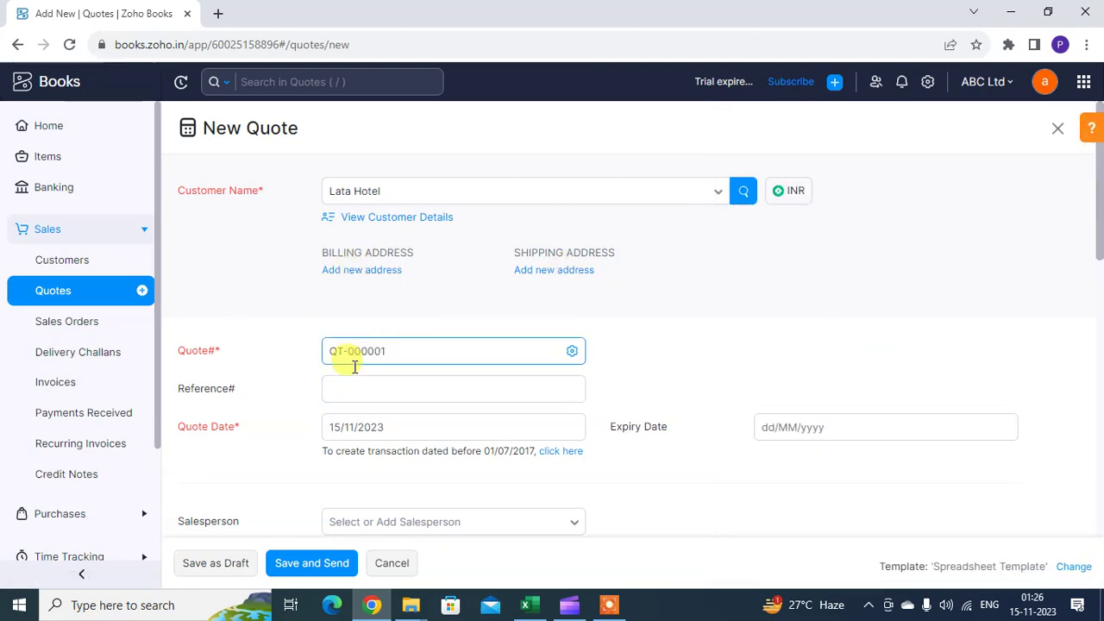
left_click(244, 354)
scroll(447, 332, "down", 1)
left_click(365, 268)
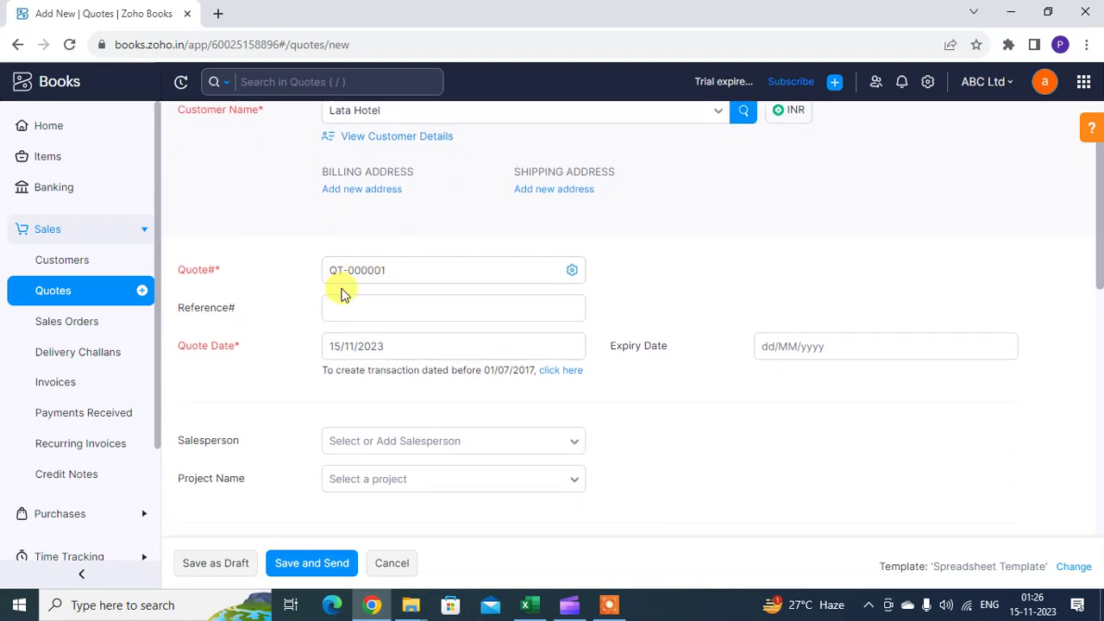
left_click(335, 268)
left_click(595, 283)
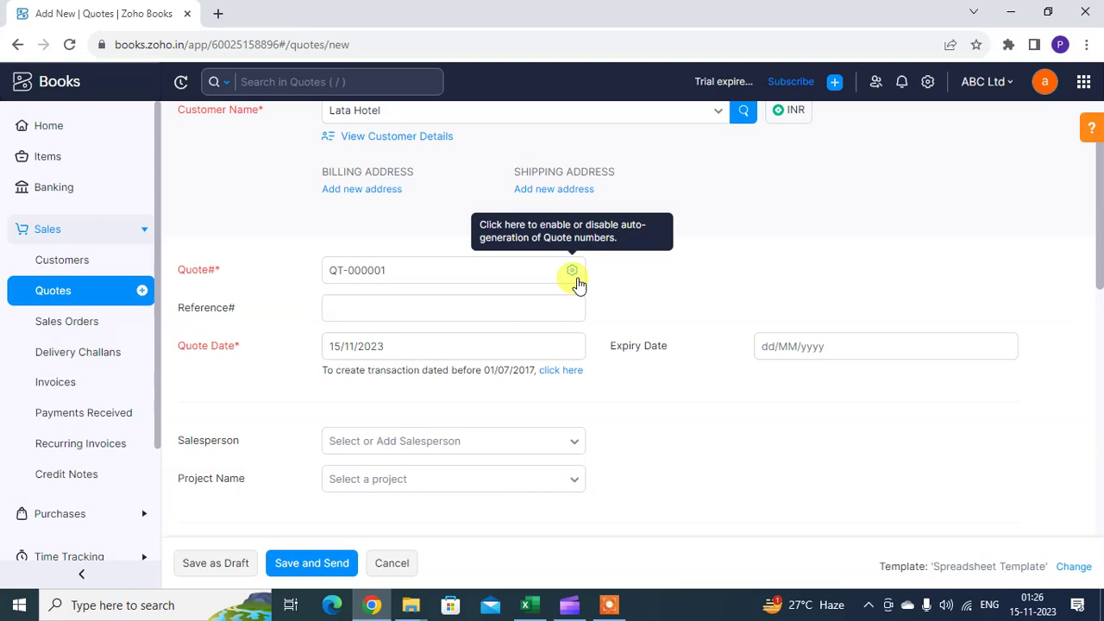
left_click(573, 273)
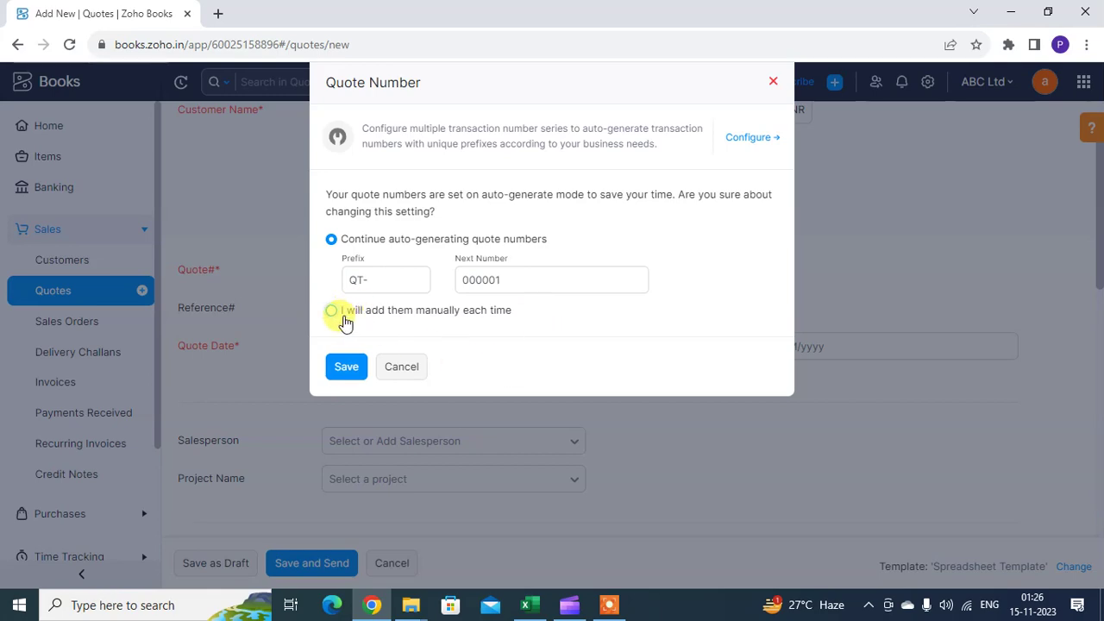
left_click(357, 371)
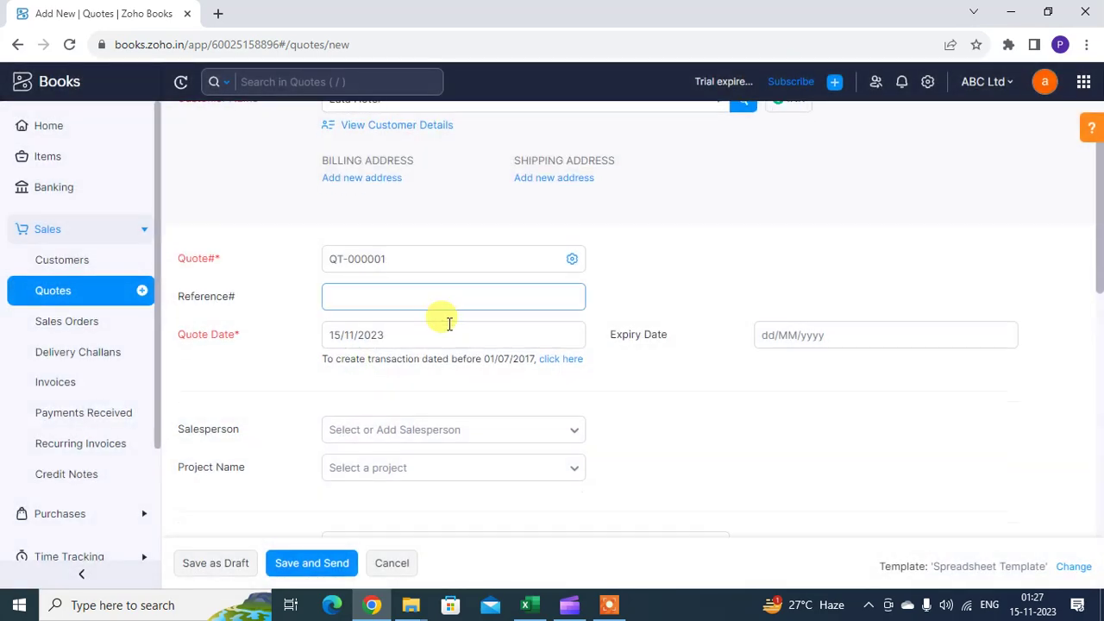
- Examine the quote's reference, date, salesperson, project and subject fields
scroll(448, 321, "down", 2)
scroll(448, 324, "up", 1)
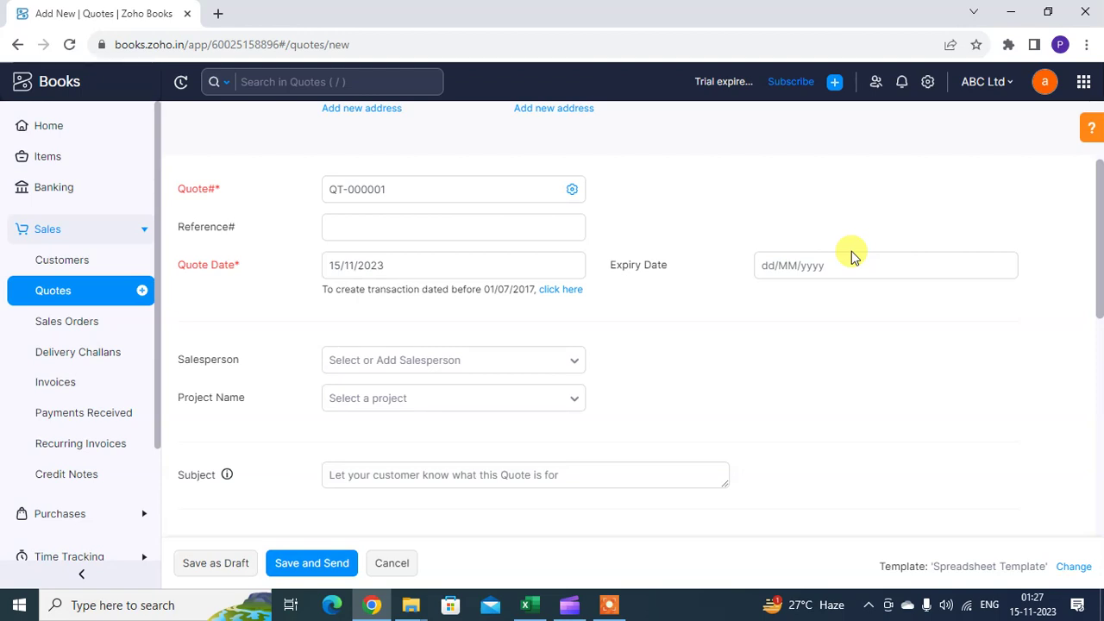
left_click(530, 363)
left_click(529, 363)
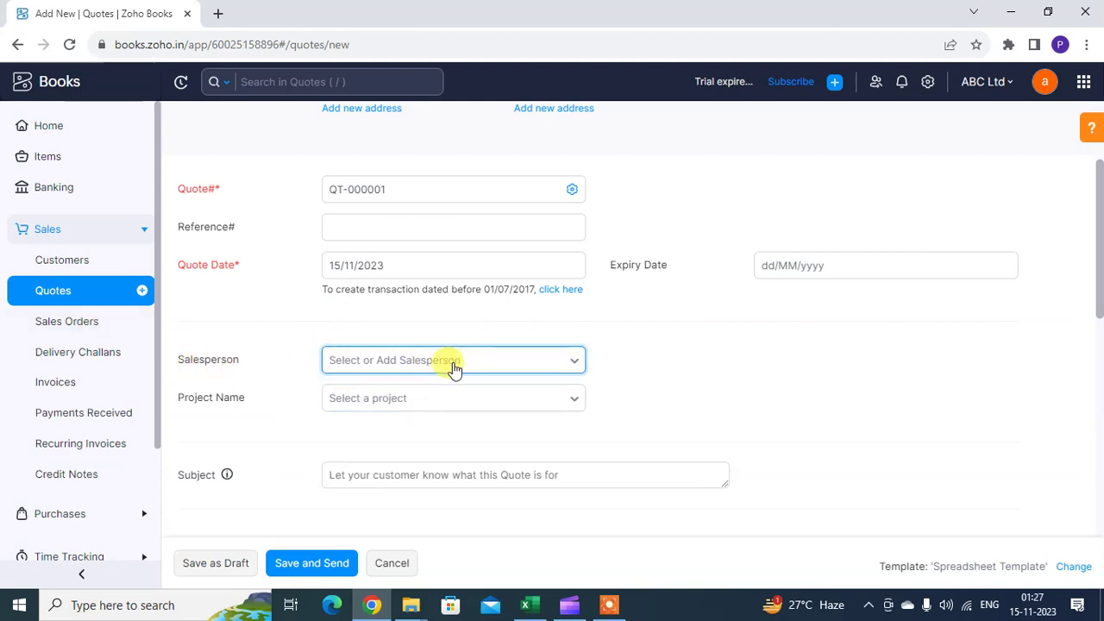
scroll(543, 369, "down", 1)
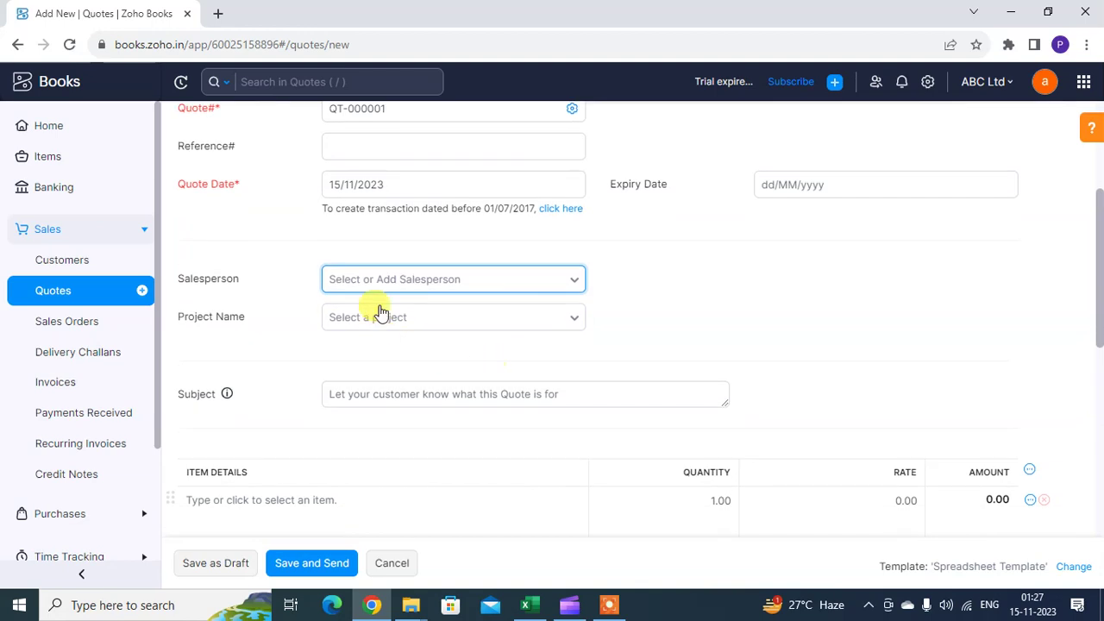
left_click(544, 330)
left_click(542, 327)
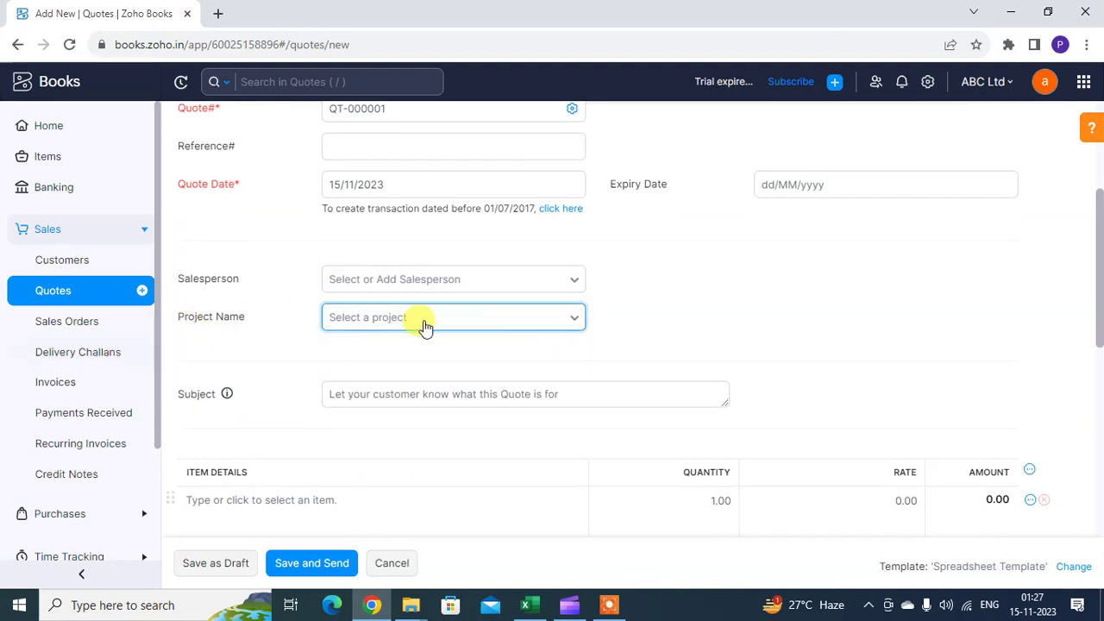
scroll(601, 340, "down", 1)
left_click(556, 312)
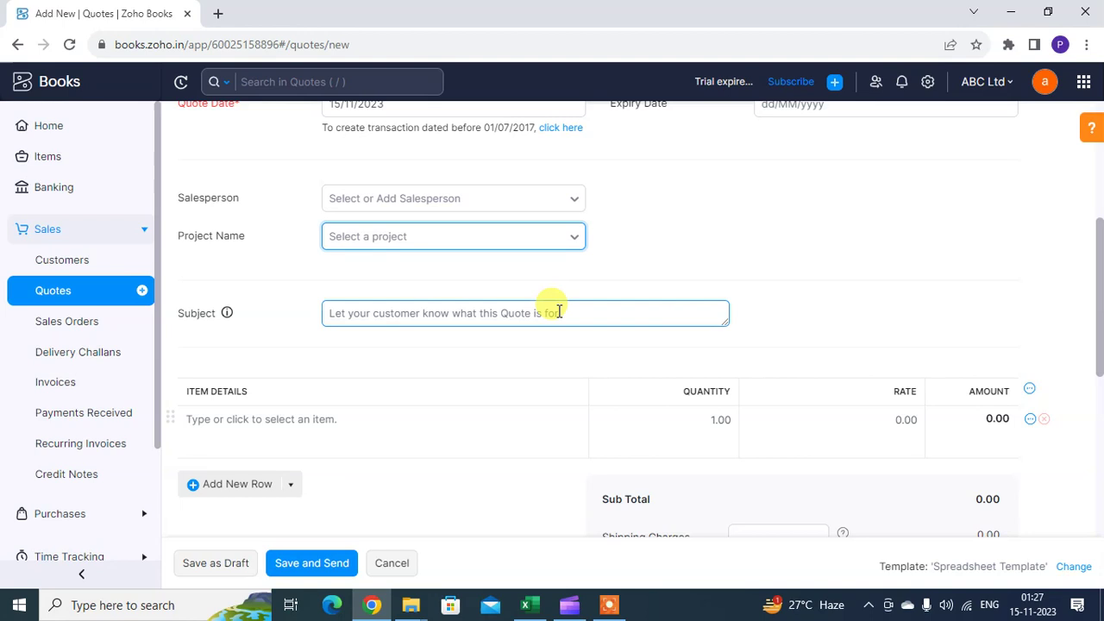
scroll(458, 362, "down", 2)
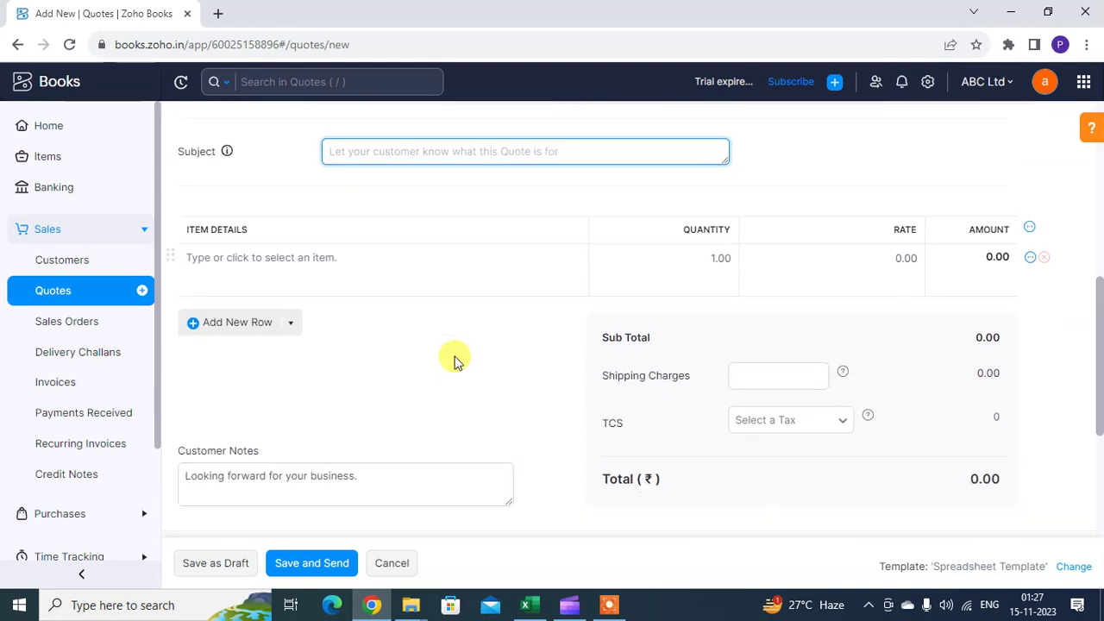
scroll(454, 358, "up", 1)
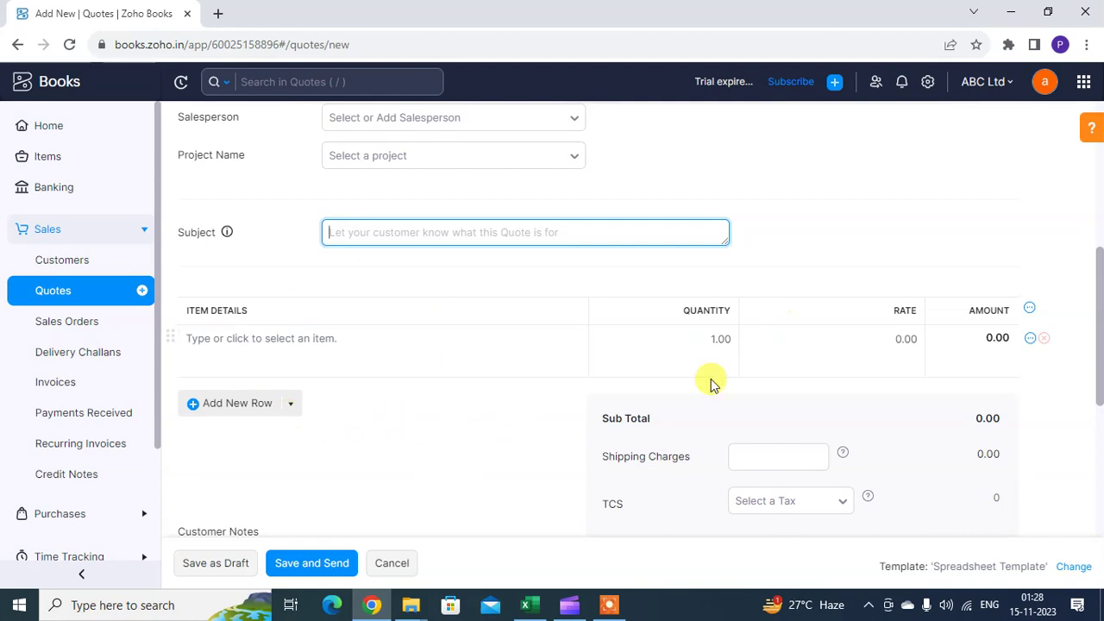
- Add a second item row to the quote's item table
left_click(362, 327)
left_click(631, 320)
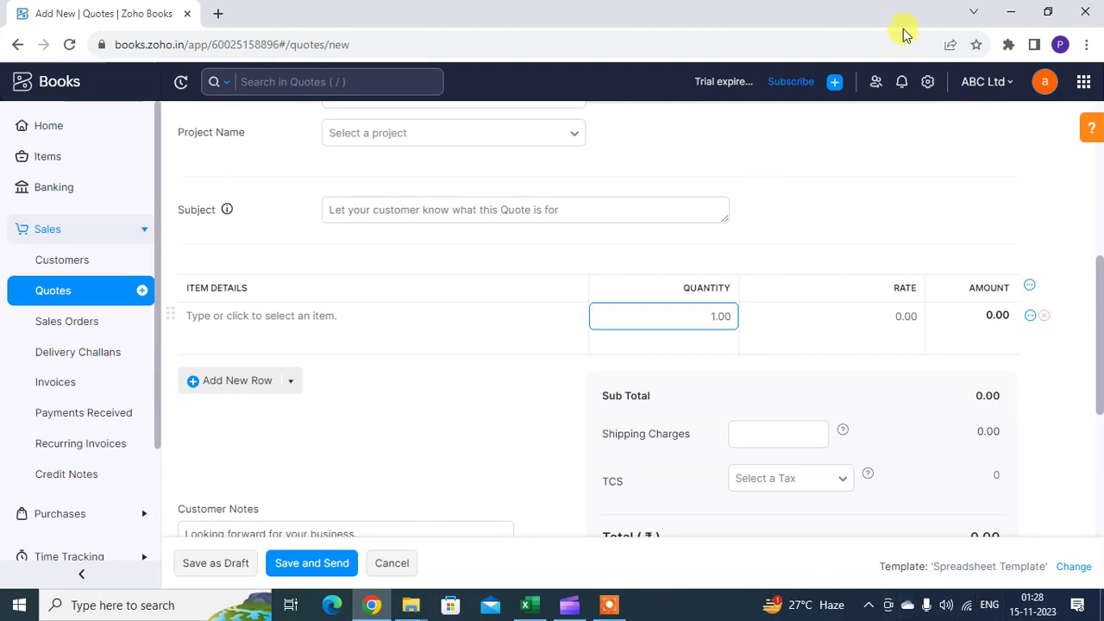
scroll(730, 271, "down", 3)
scroll(661, 278, "up", 2)
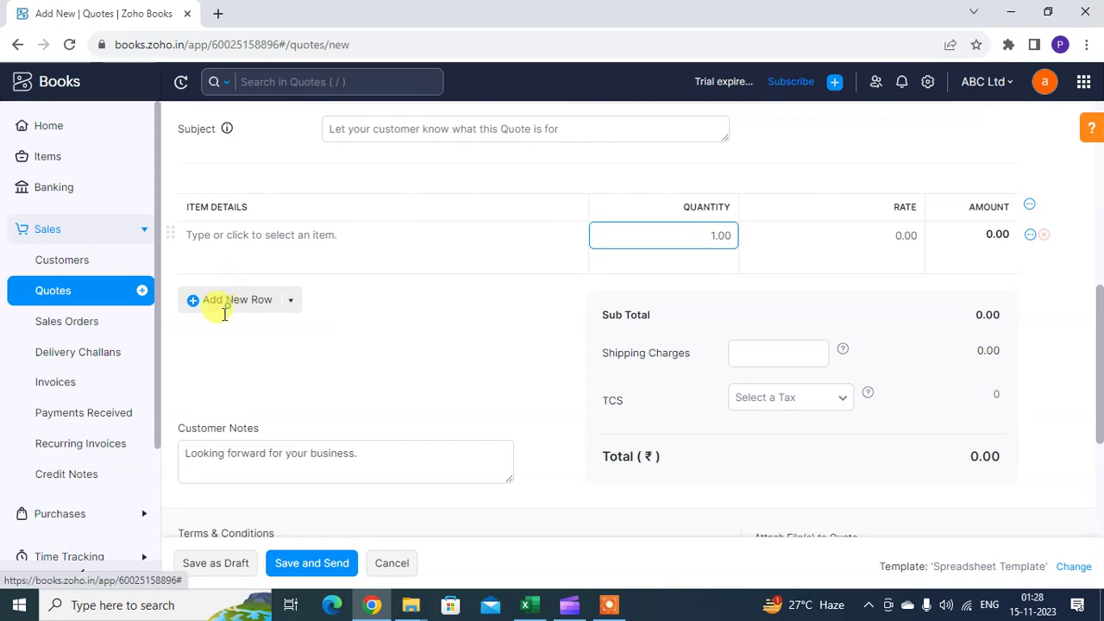
left_click(223, 310)
- View the new item form from the first item row and close it without creating an item
left_click(303, 250)
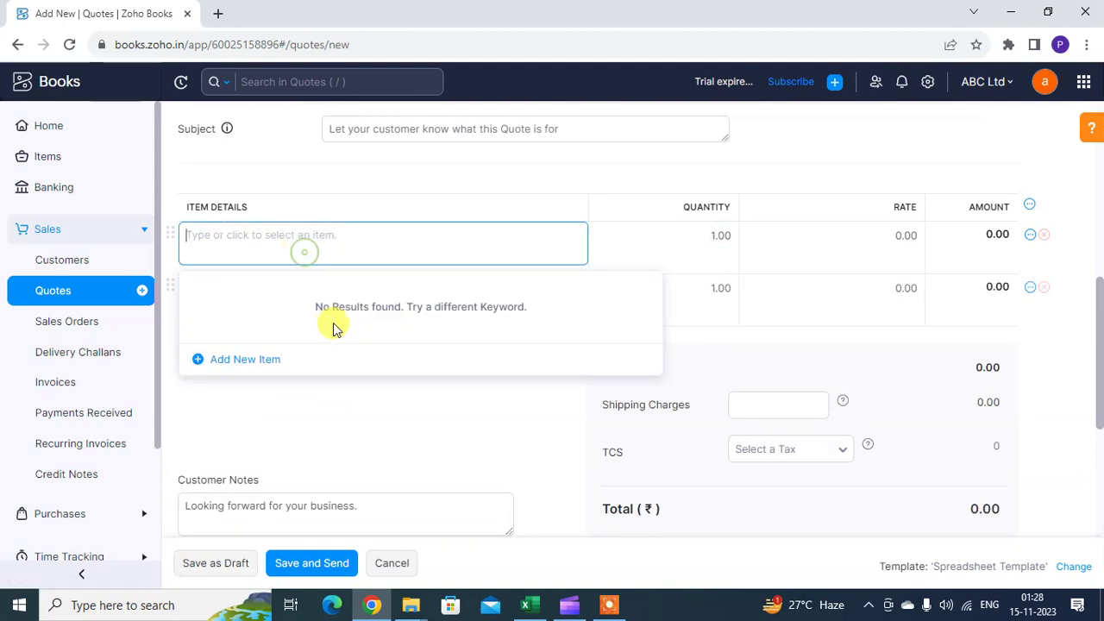
left_click(256, 358)
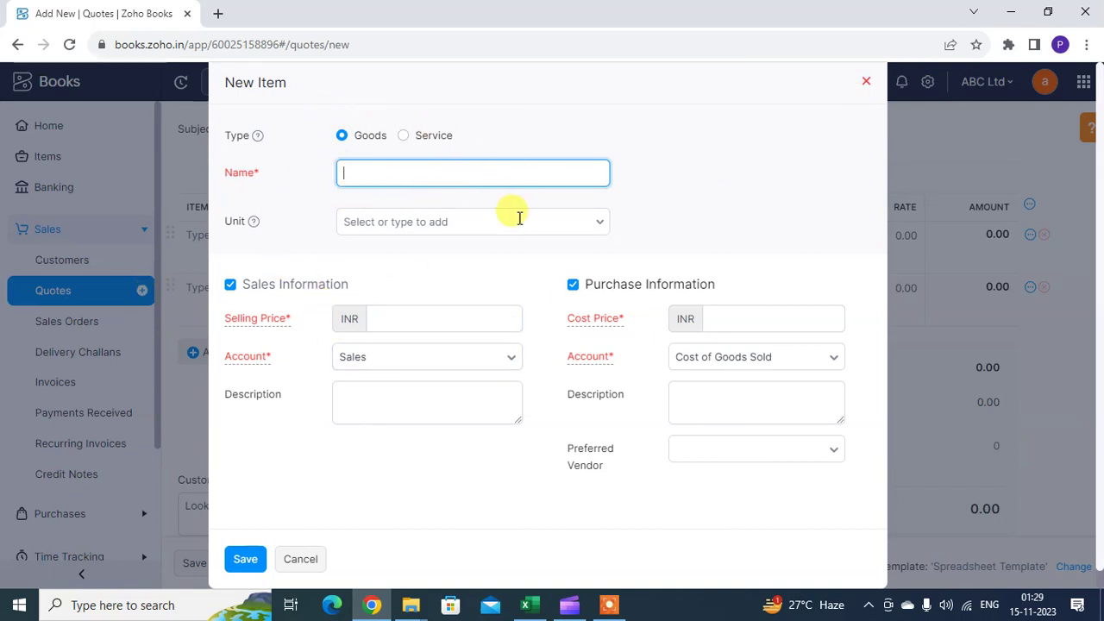
left_click(866, 80)
- Review the quote's totals, customer notes, terms and conditions, file attachment and email communication sections
scroll(241, 389, "down", 2)
scroll(681, 328, "up", 1)
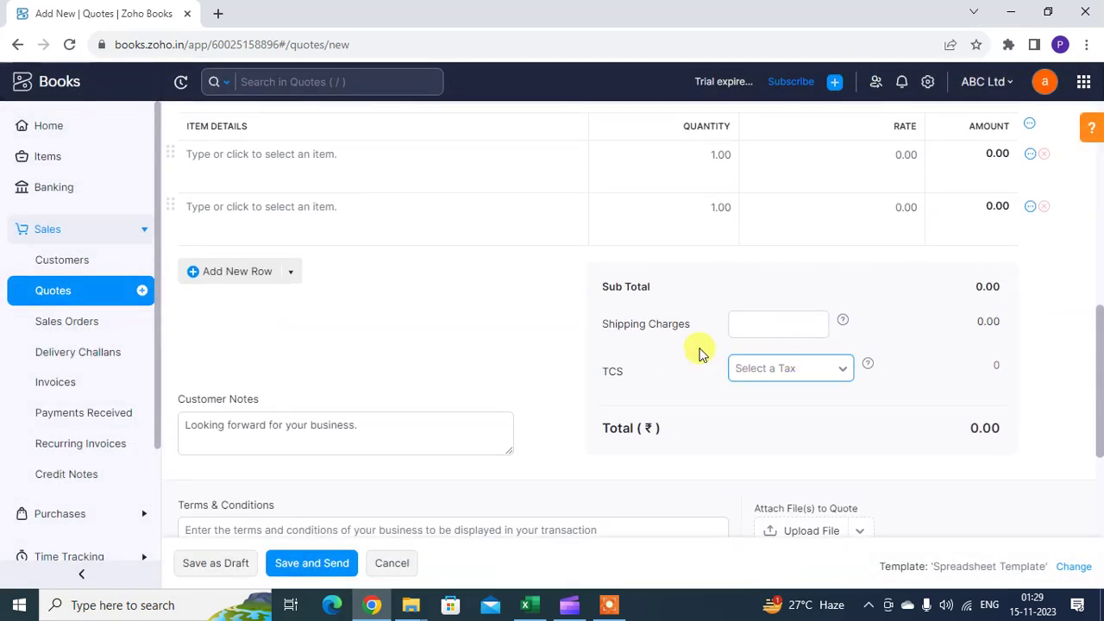
scroll(265, 429, "down", 2)
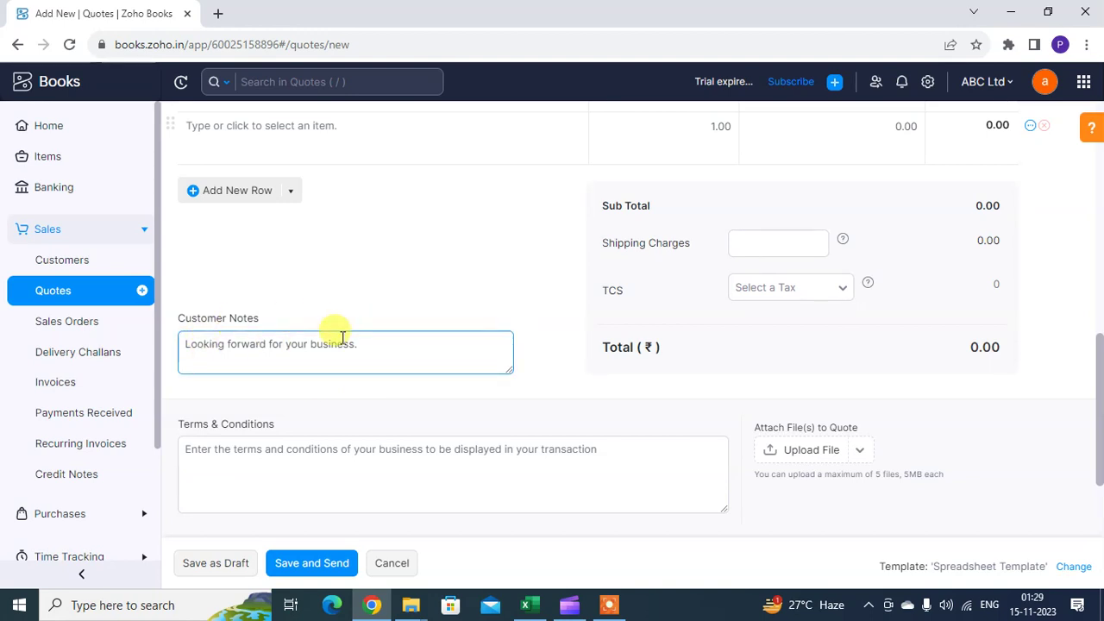
scroll(439, 370, "down", 1)
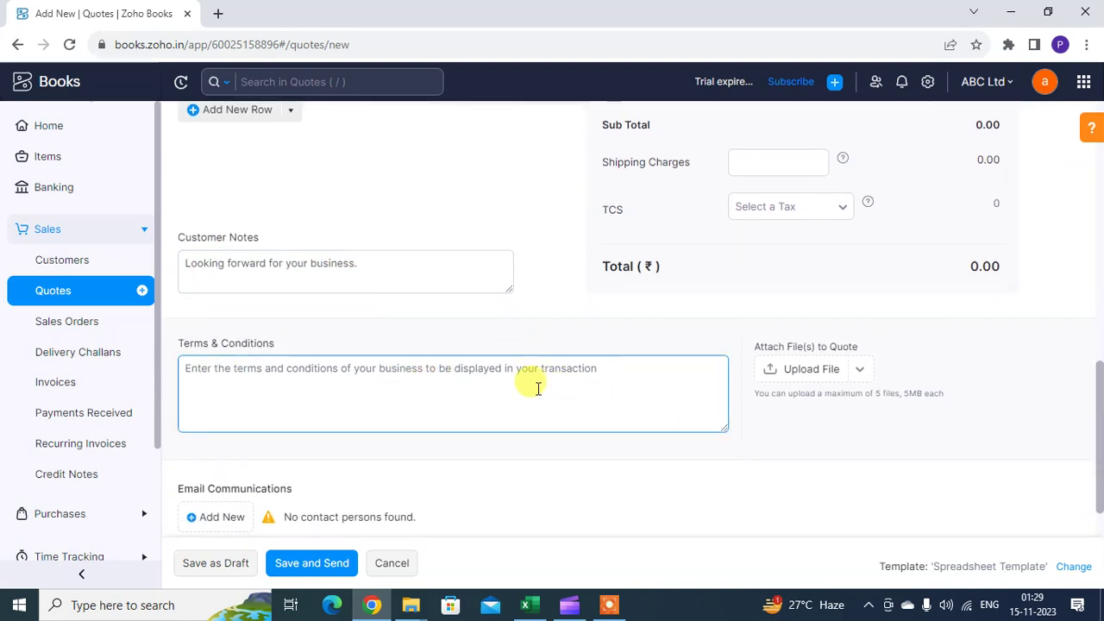
scroll(534, 387, "down", 1)
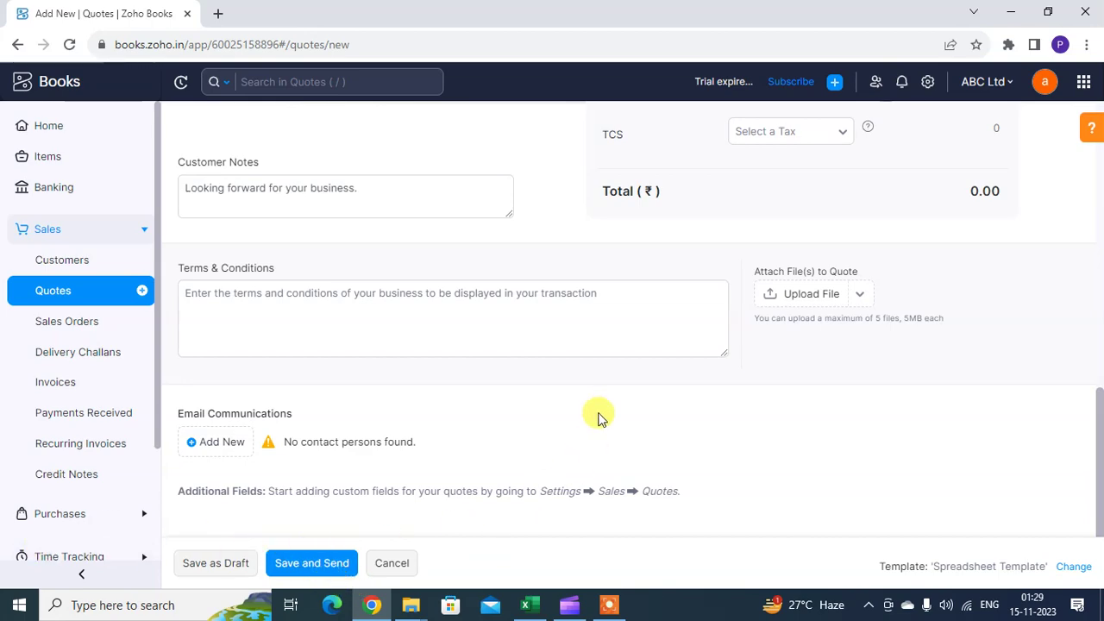
scroll(517, 414, "up", 9)
scroll(457, 409, "up", 2)
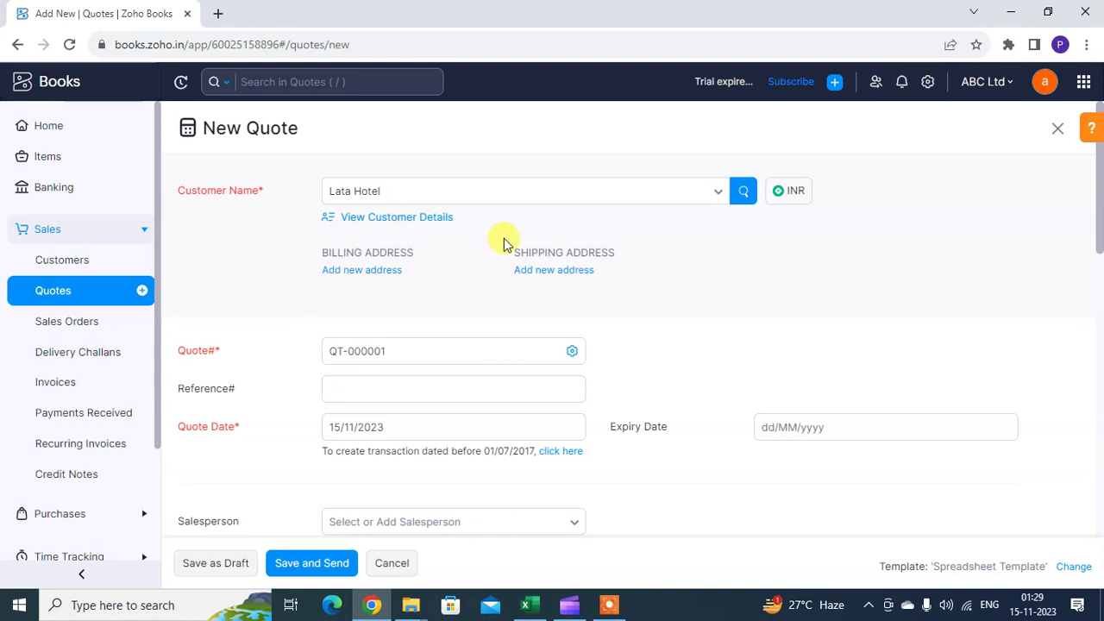